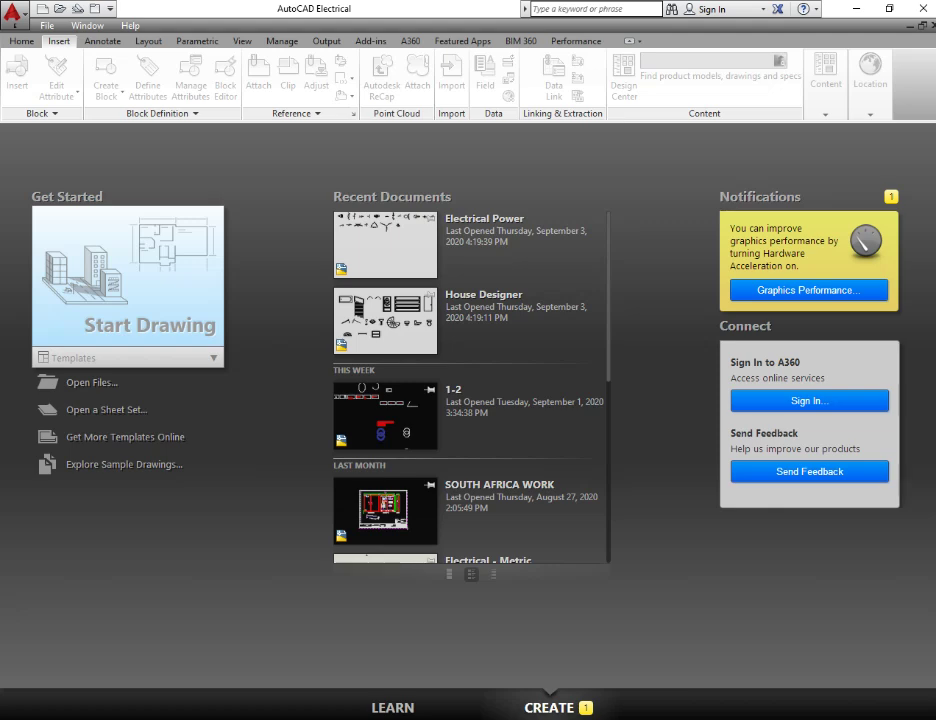
Start a new blank drawing and open DesignCenter from the Insert tab.
click(138, 286)
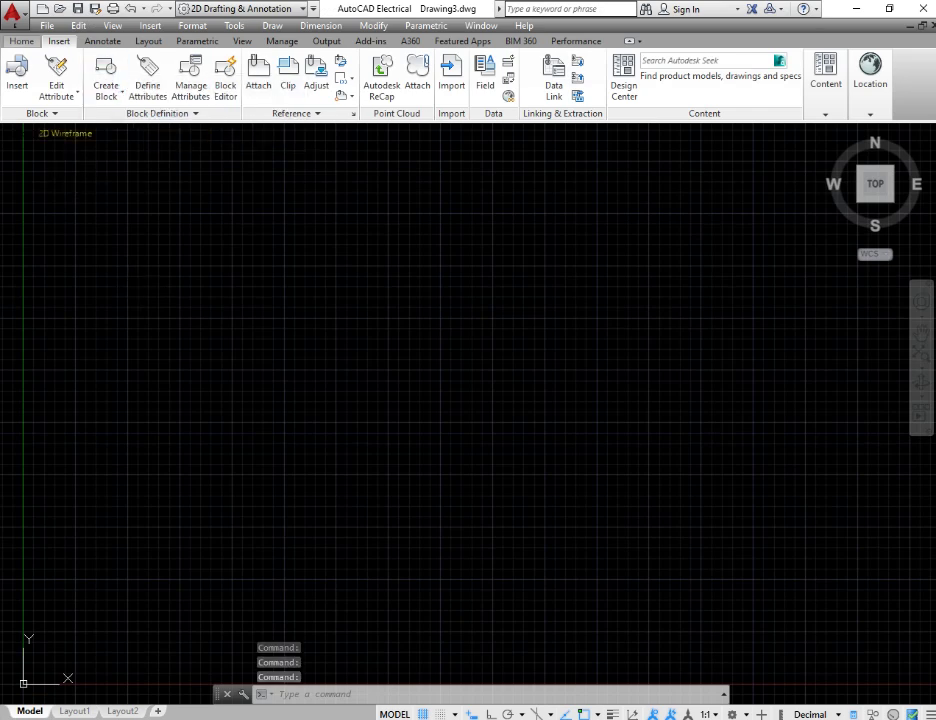
click(21, 41)
click(59, 41)
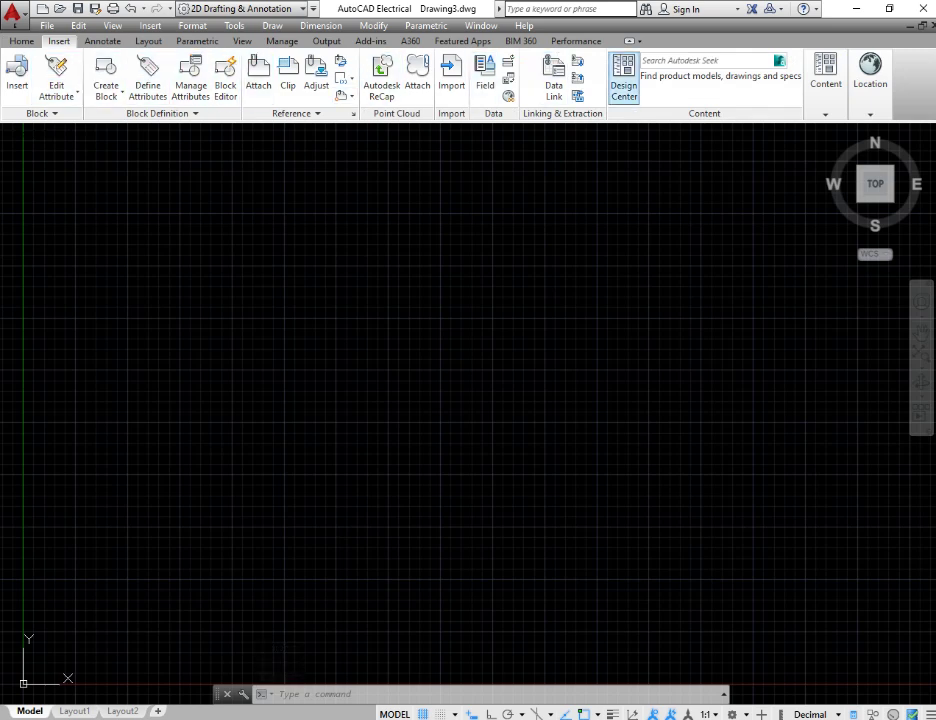
click(623, 78)
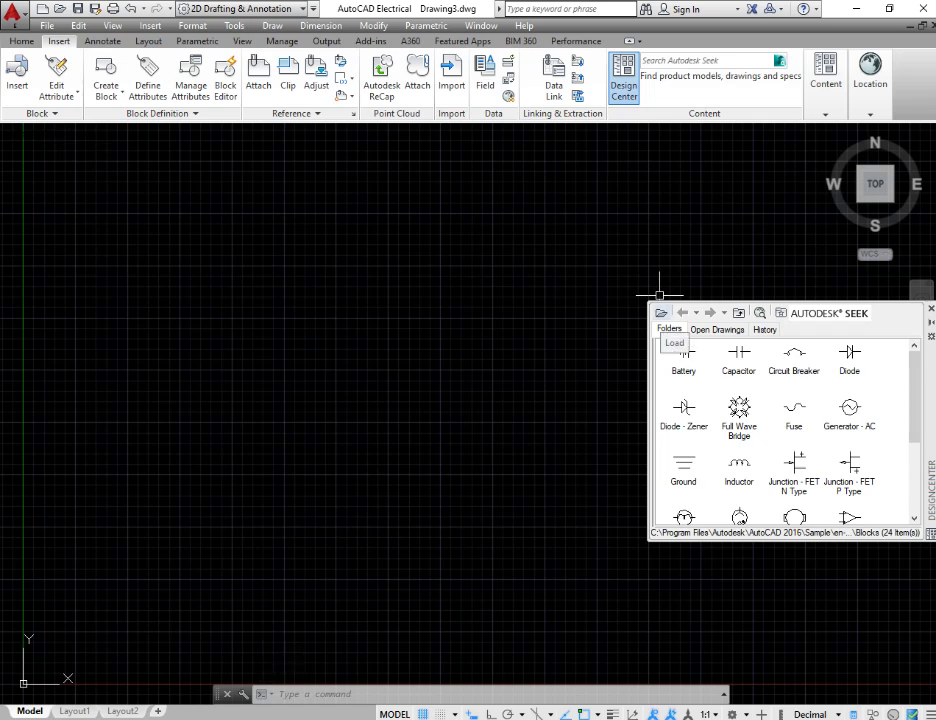
In the Load dialog, browse via Desktop and This PC into Local Disk (C:).
click(661, 313)
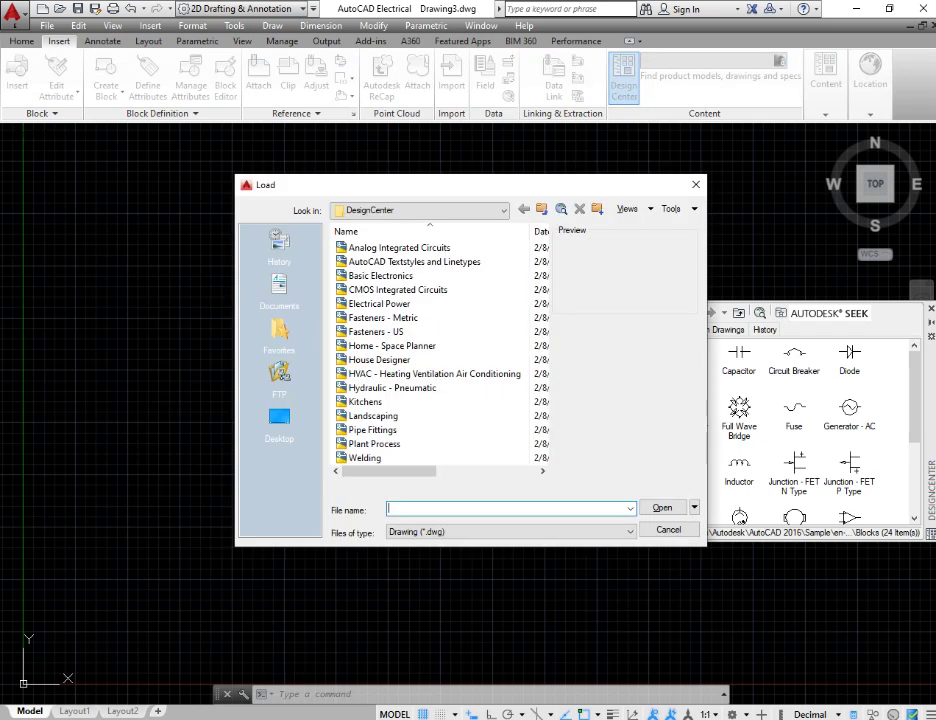
click(541, 208)
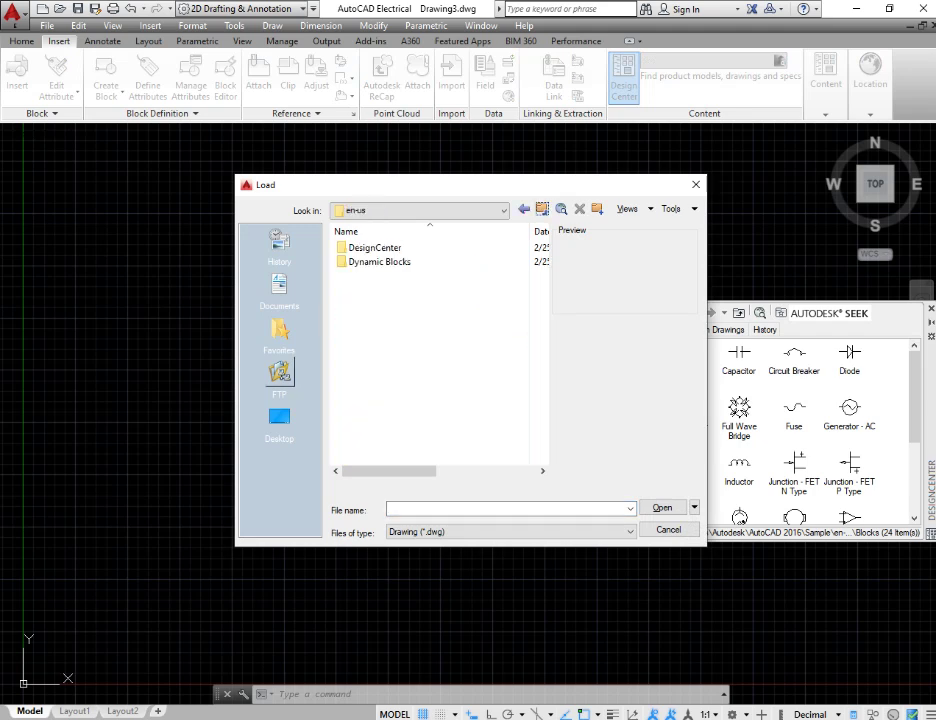
click(279, 418)
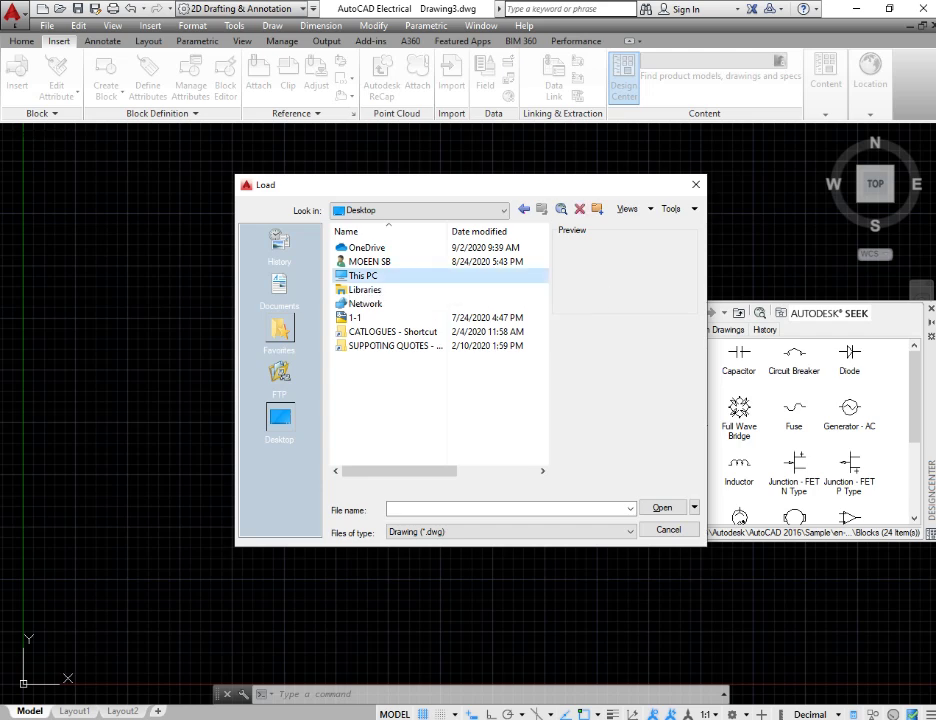
double_click(362, 276)
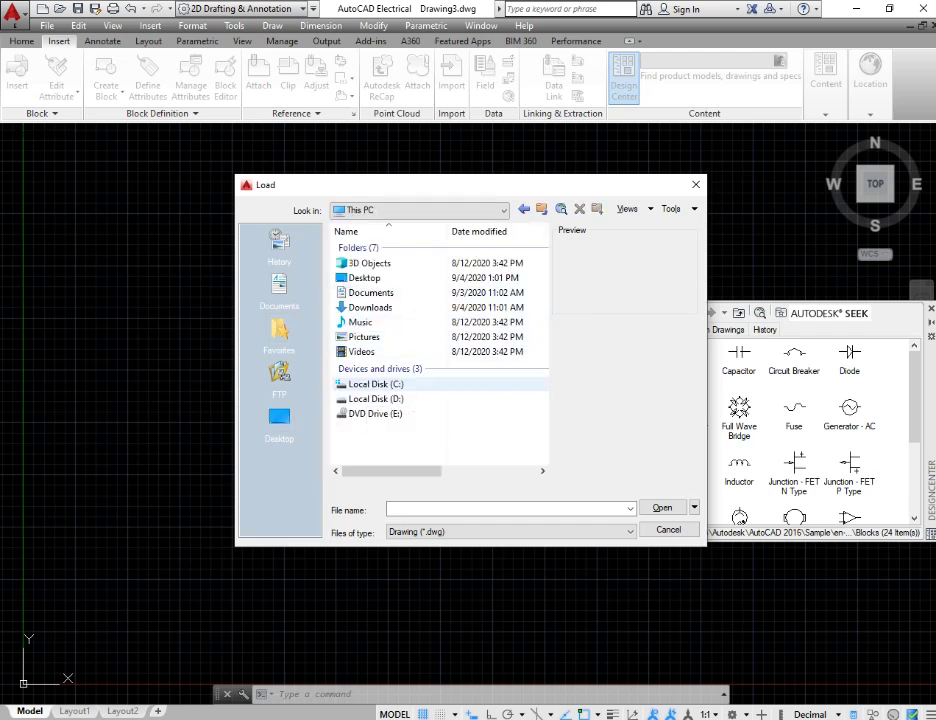
double_click(372, 384)
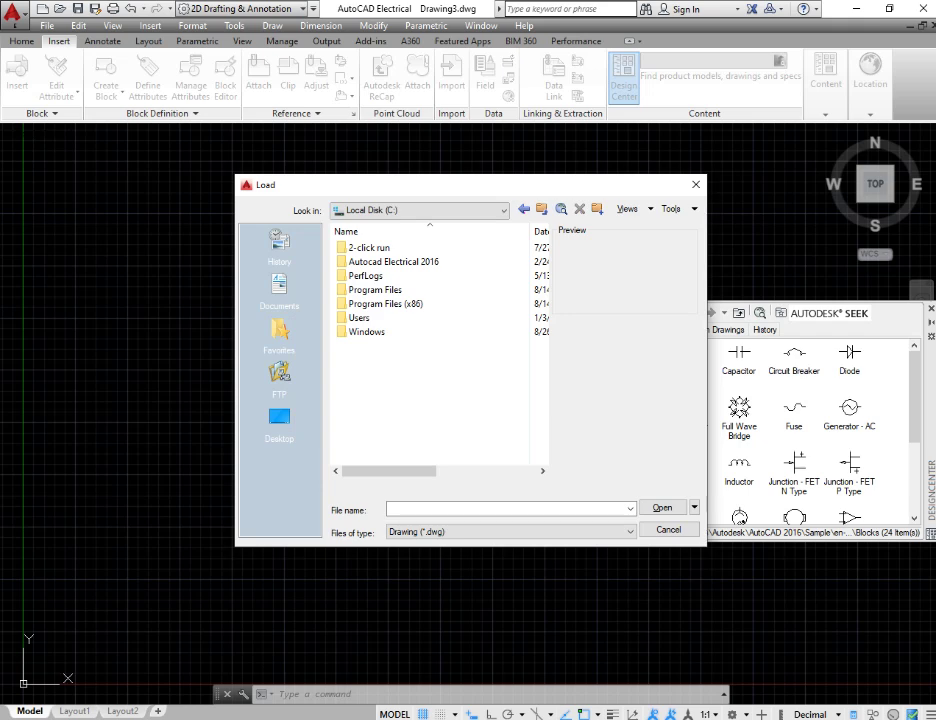
Navigate Program Files > Autodesk > AutoCAD 2016 > Sample > en-us.
double_click(375, 289)
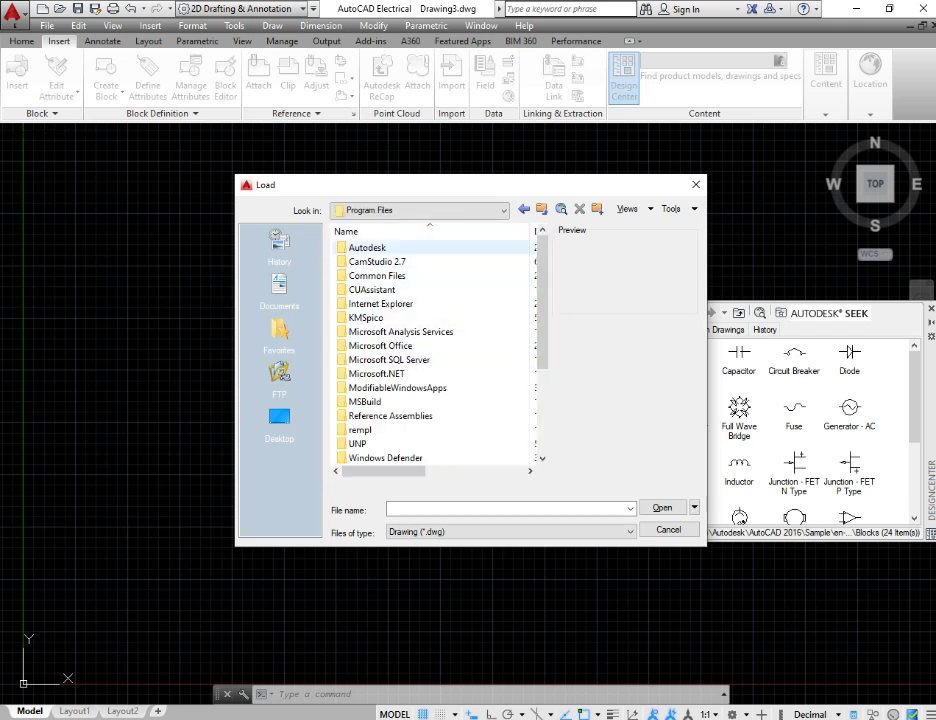
double_click(367, 247)
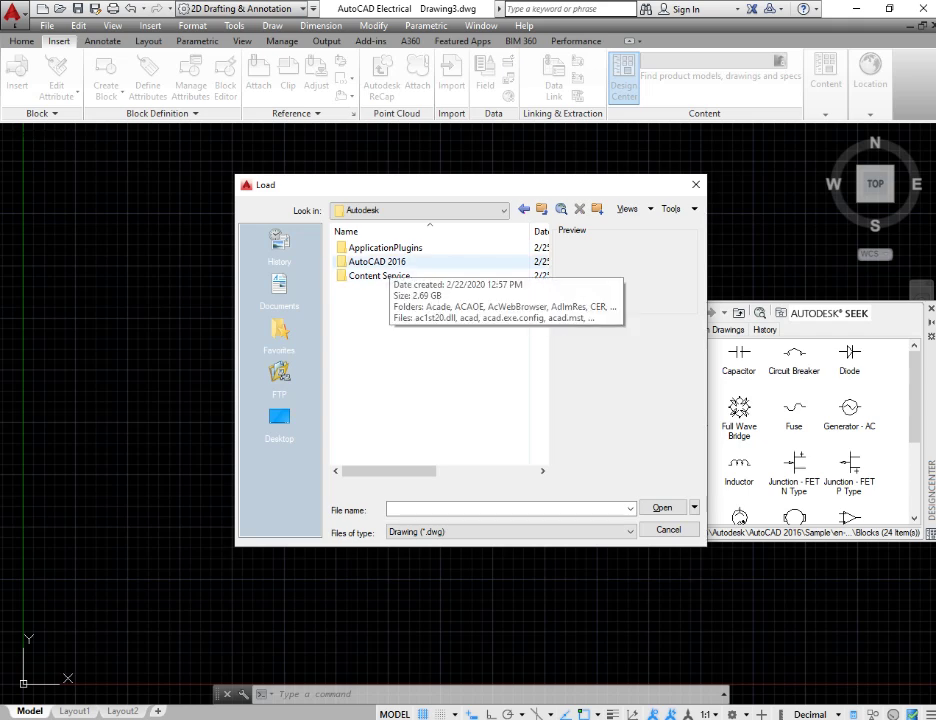
double_click(378, 262)
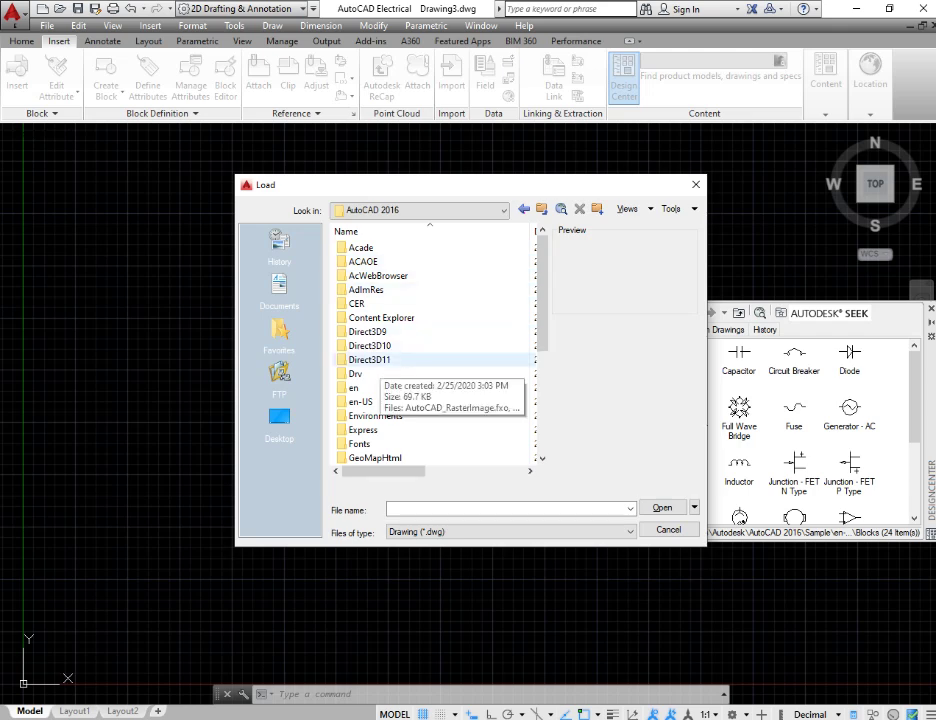
scroll(375, 362, down, 2)
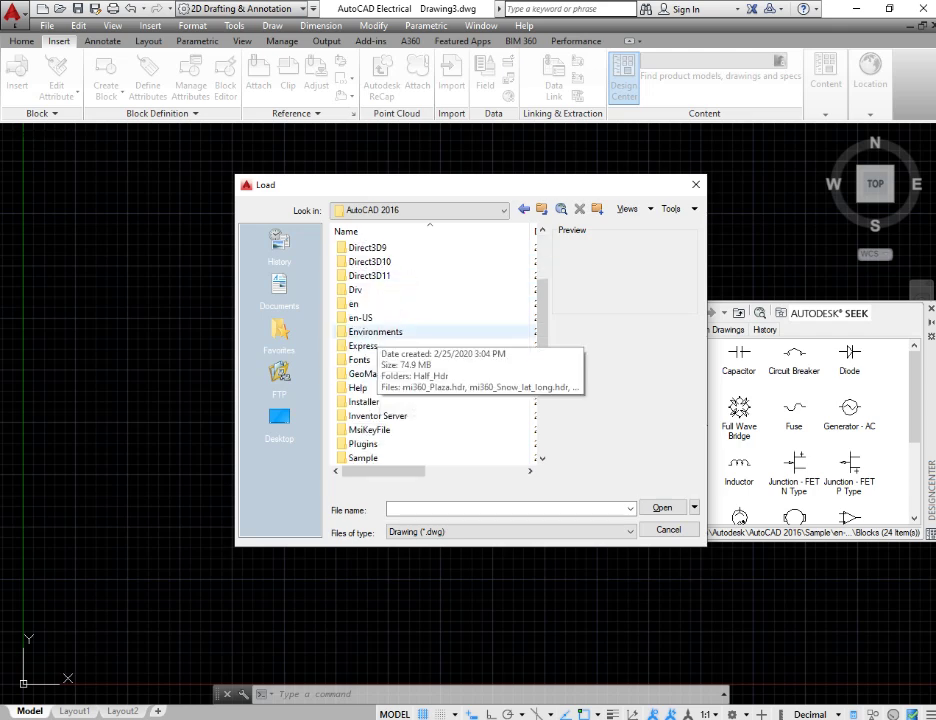
click(369, 429)
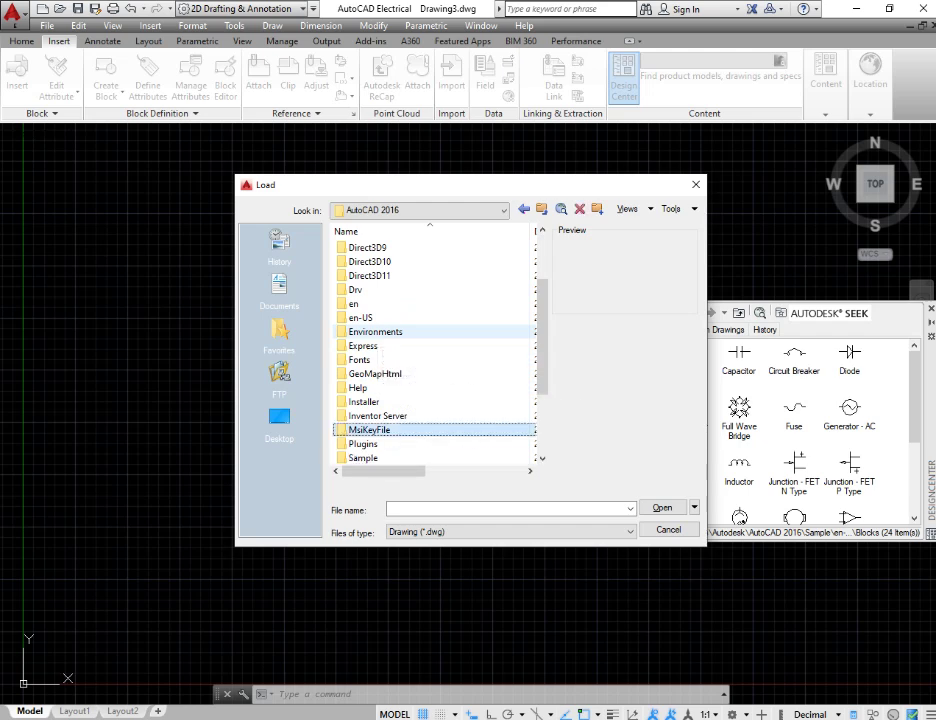
key(Down)
key(Down)
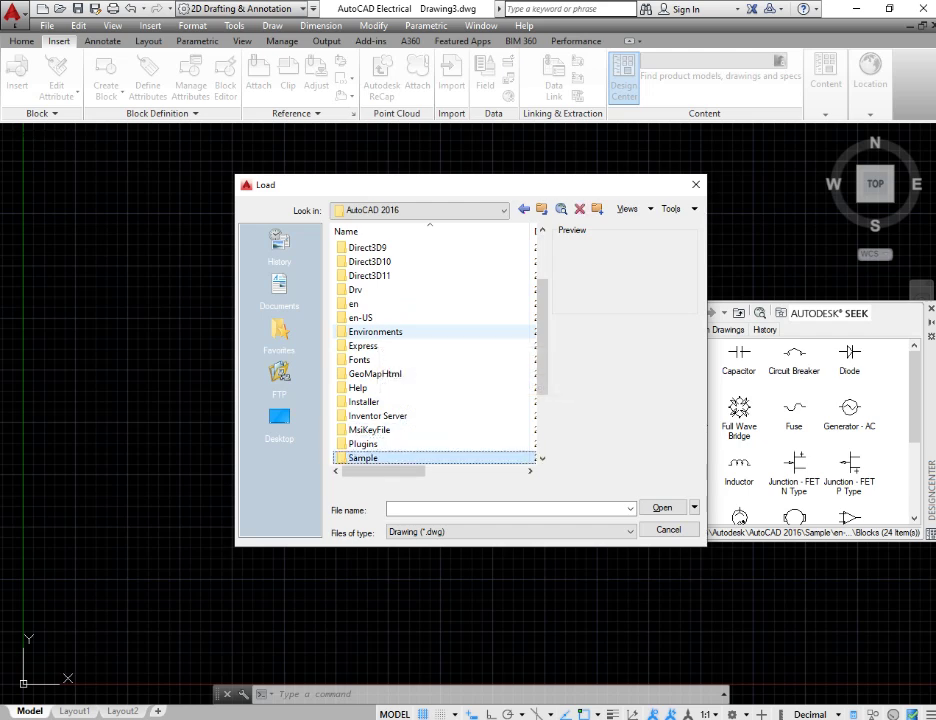
key(Return)
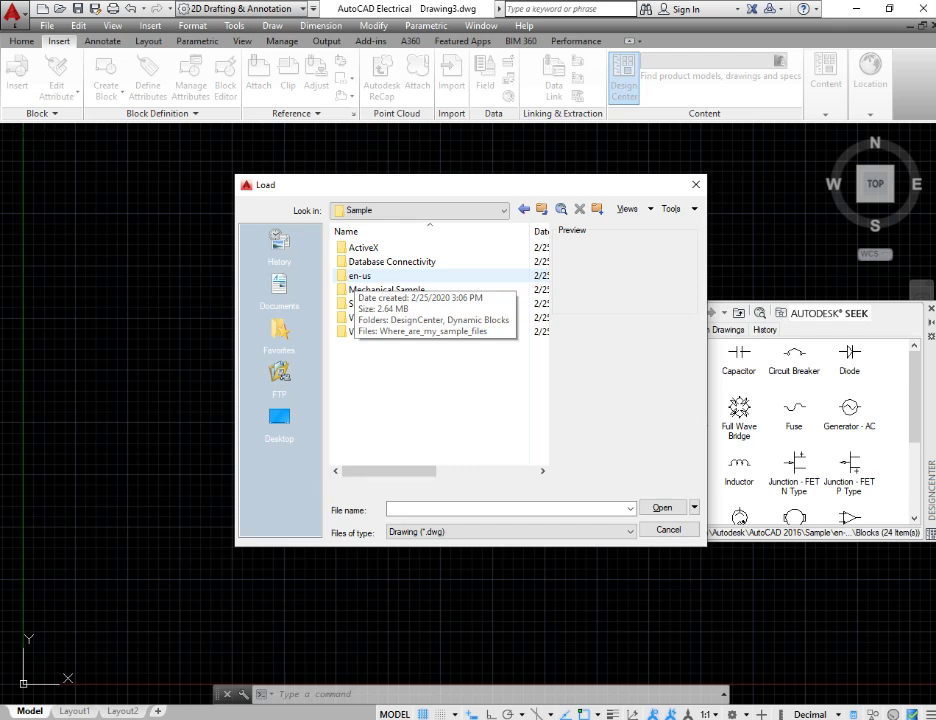
double_click(358, 276)
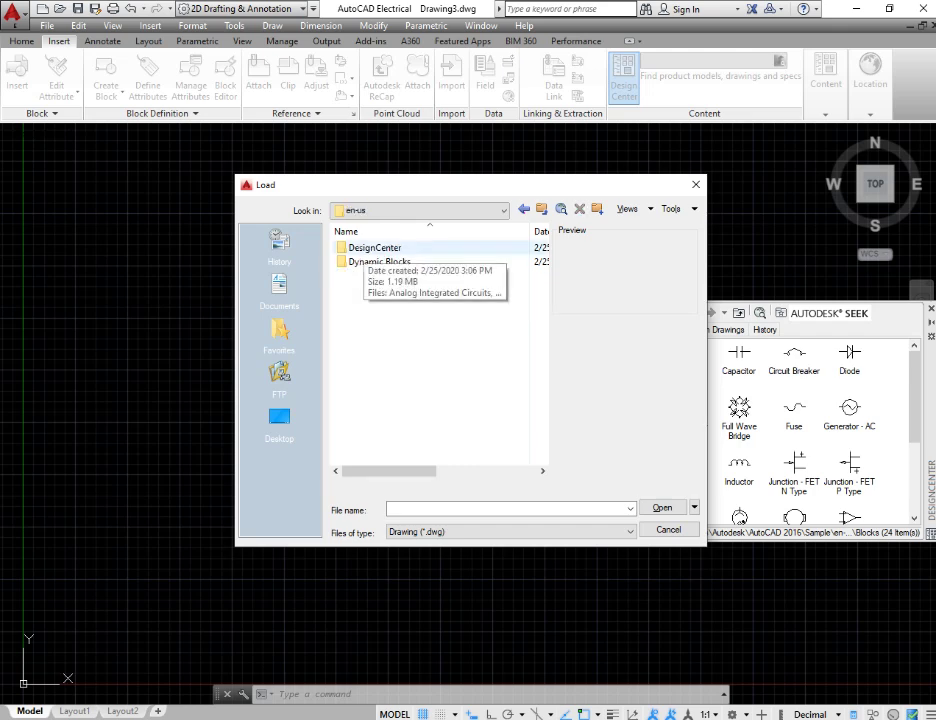
Load Electrical Power.dwg from the DesignCenter sample folder.
double_click(375, 248)
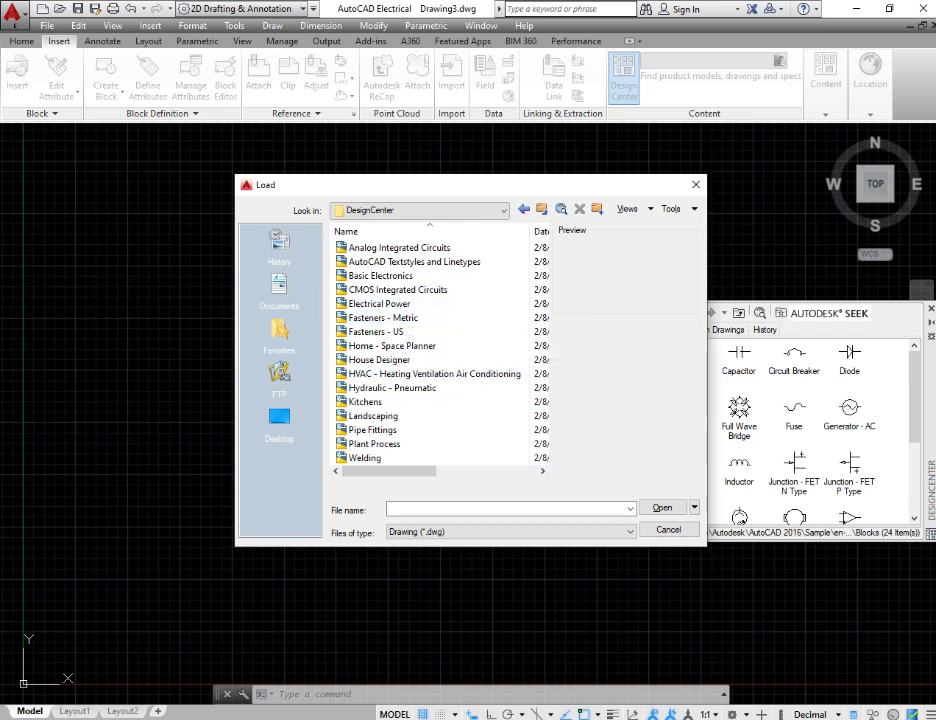
click(380, 303)
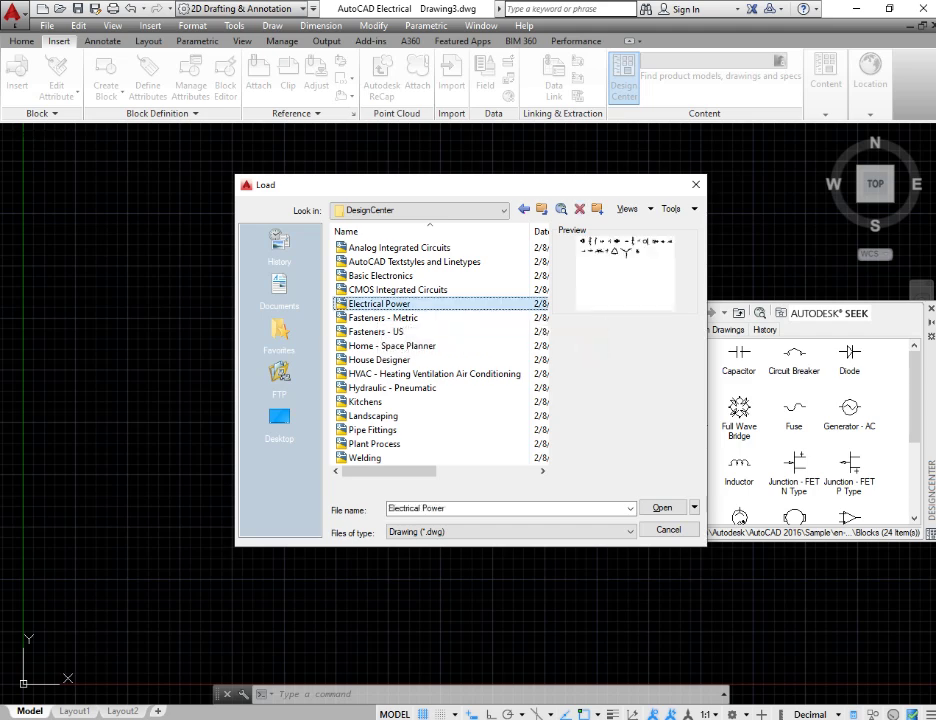
key(Return)
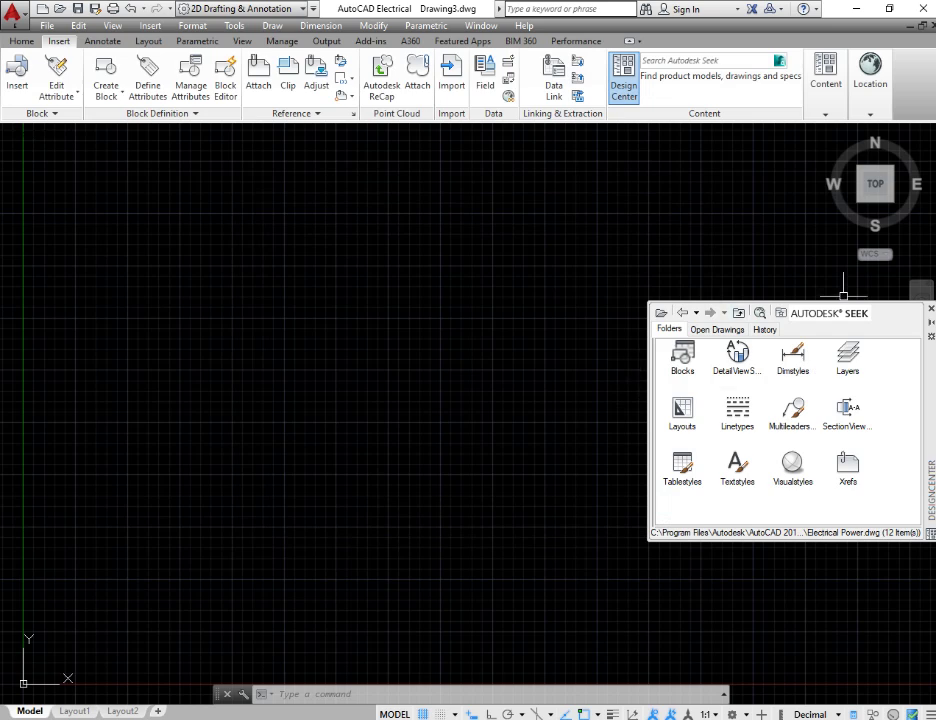
Open Electrical Power's Blocks and look through its 20 symbols.
double_click(682, 358)
scroll(785, 430, down, 2)
scroll(785, 430, up, 2)
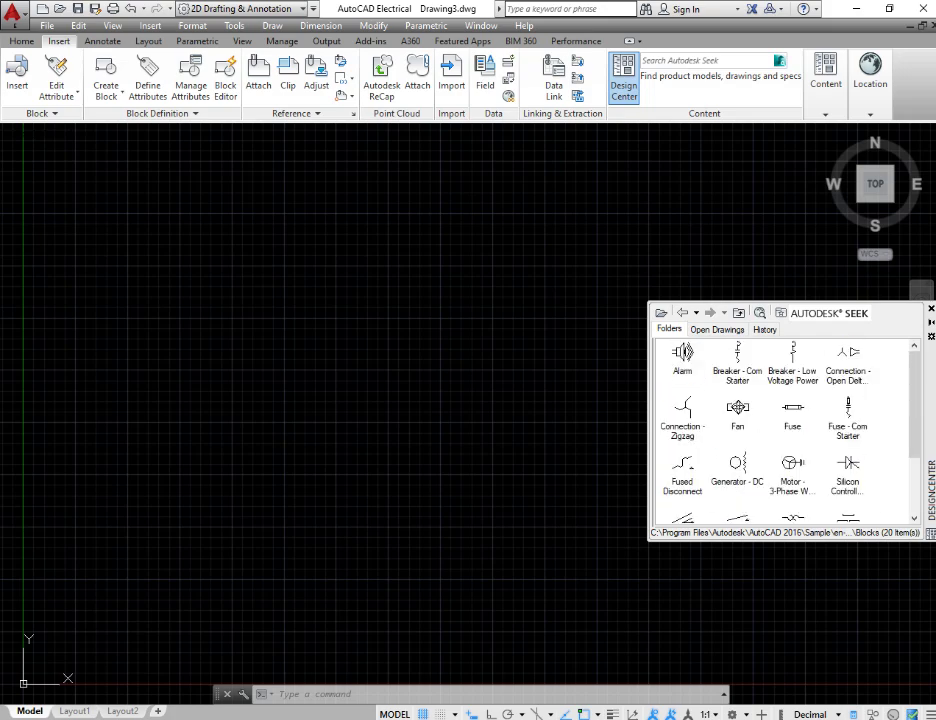
scroll(785, 430, down, 2)
scroll(785, 430, up, 2)
scroll(785, 430, down, 2)
scroll(785, 430, up, 1)
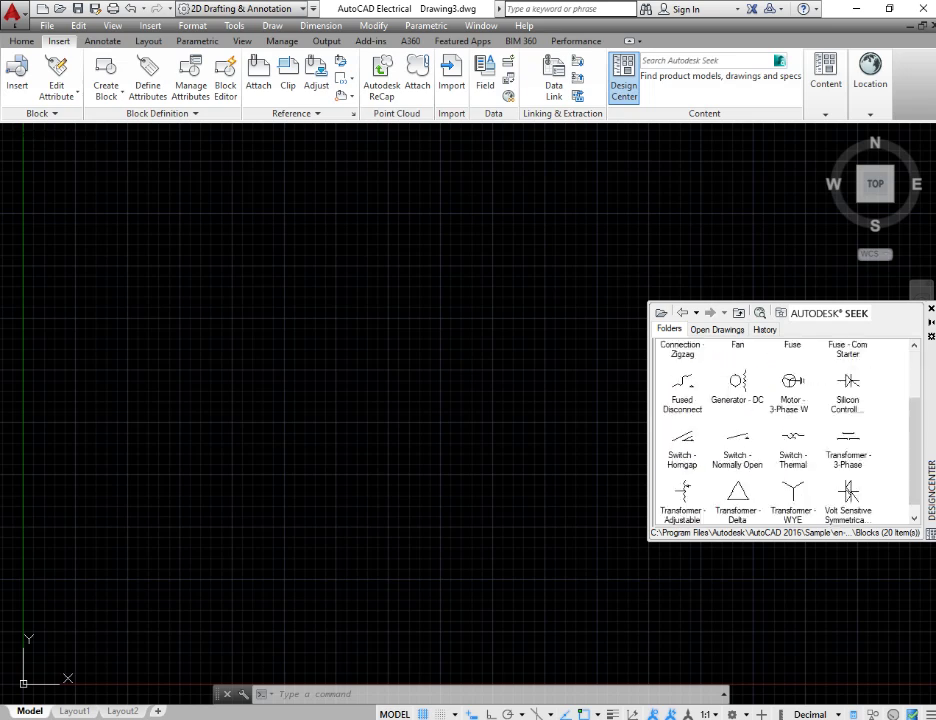
scroll(785, 430, up, 1)
scroll(785, 430, down, 2)
scroll(785, 430, up, 2)
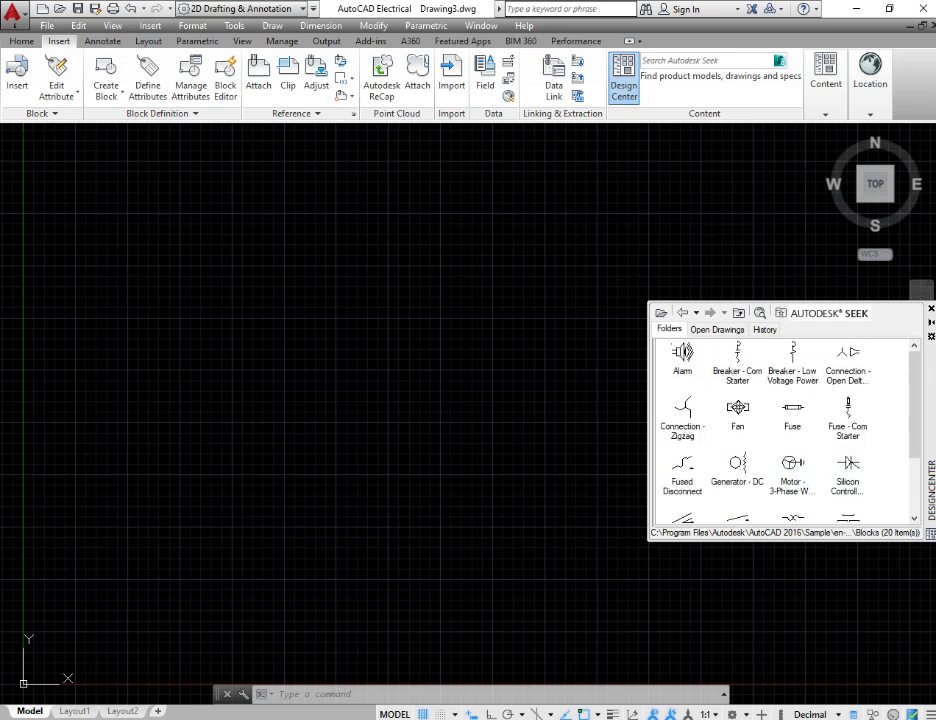
scroll(785, 430, down, 2)
scroll(785, 430, up, 2)
scroll(785, 430, down, 2)
scroll(785, 430, up, 2)
Place the Alarm block near the drawing centre and Breaker - Com Starter to its left.
mouse_move(682, 355)
mouse_down()
mouse_move(573, 375)
mouse_move(494, 372)
mouse_up()
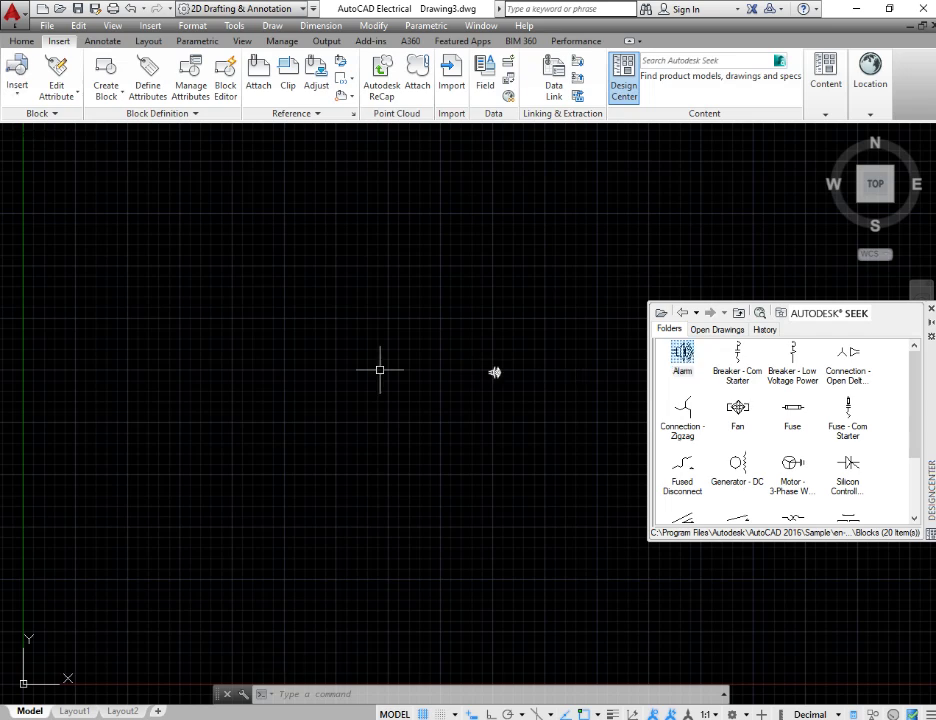
drag(494, 372, 488, 374)
scroll(520, 350, up, 1)
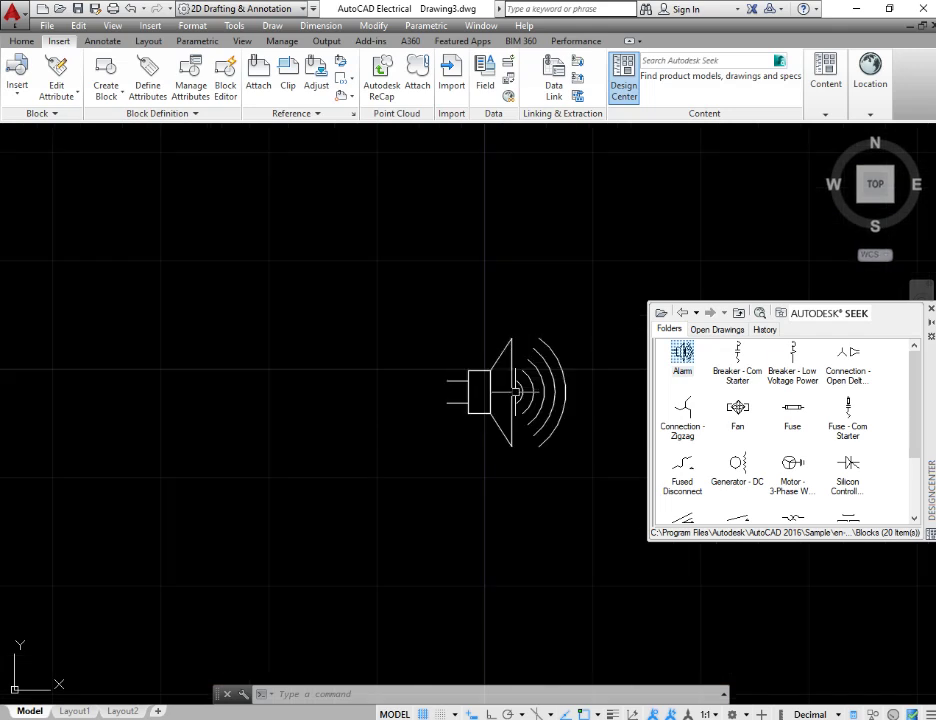
drag(737, 352, 333, 340)
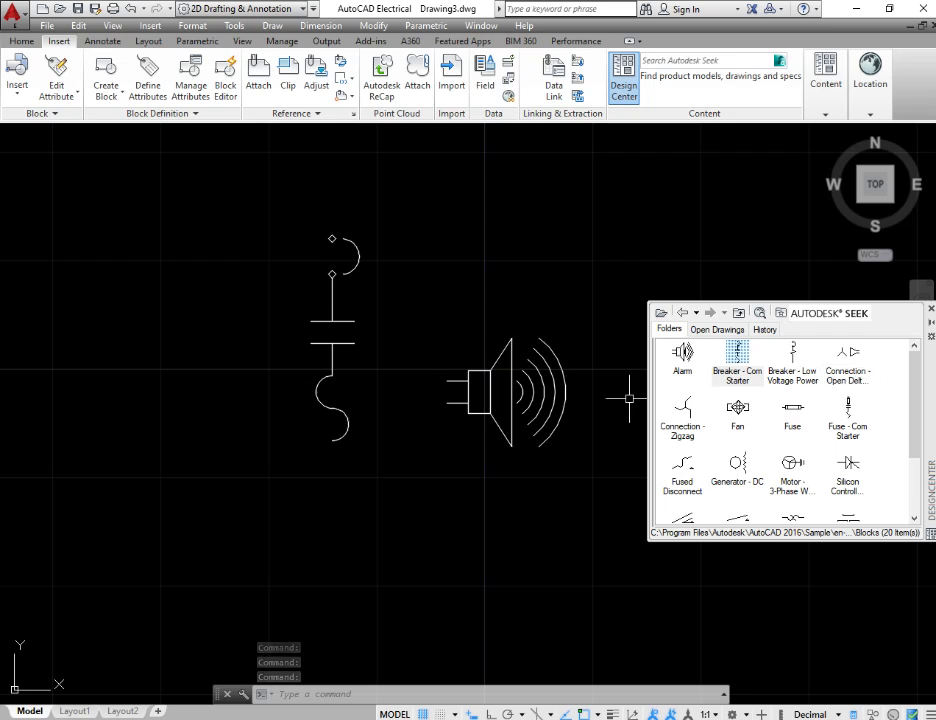
scroll(830, 400, down, 3)
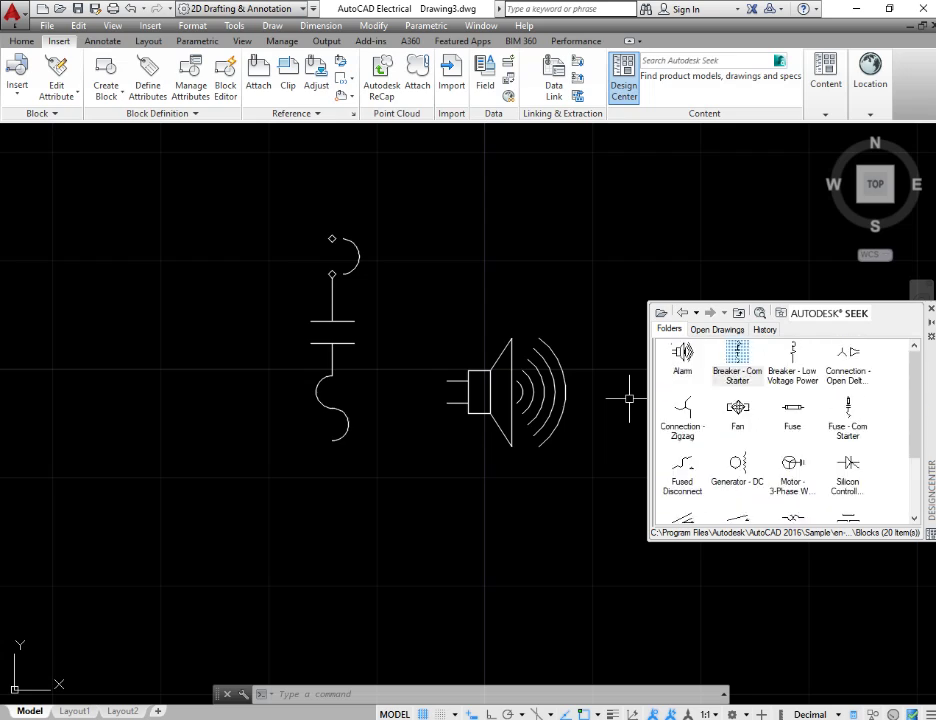
scroll(785, 430, down, 3)
scroll(785, 430, up, 3)
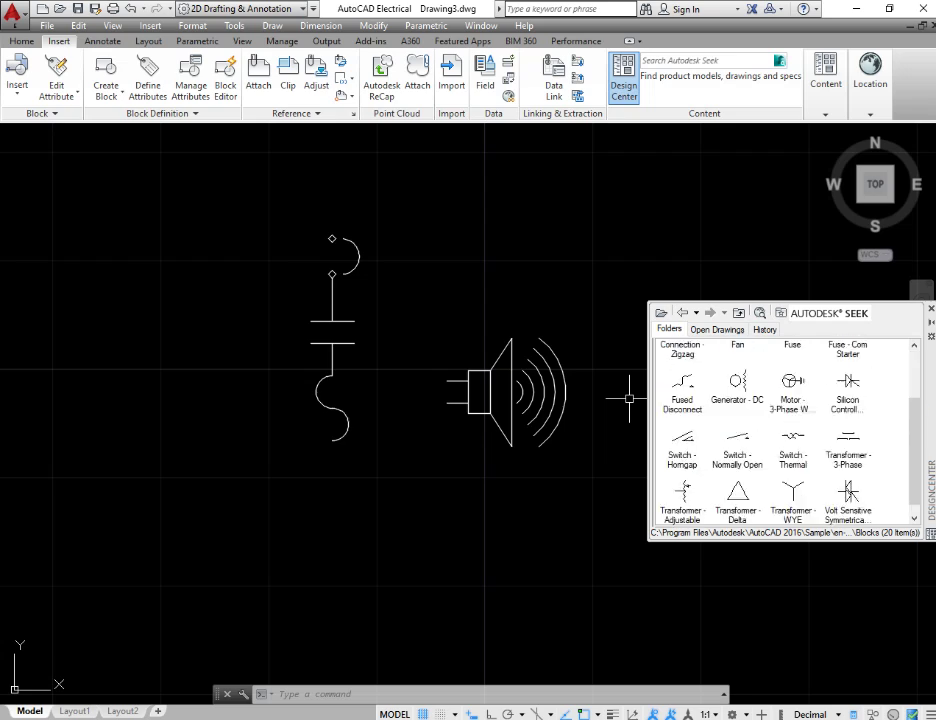
scroll(785, 430, up, 3)
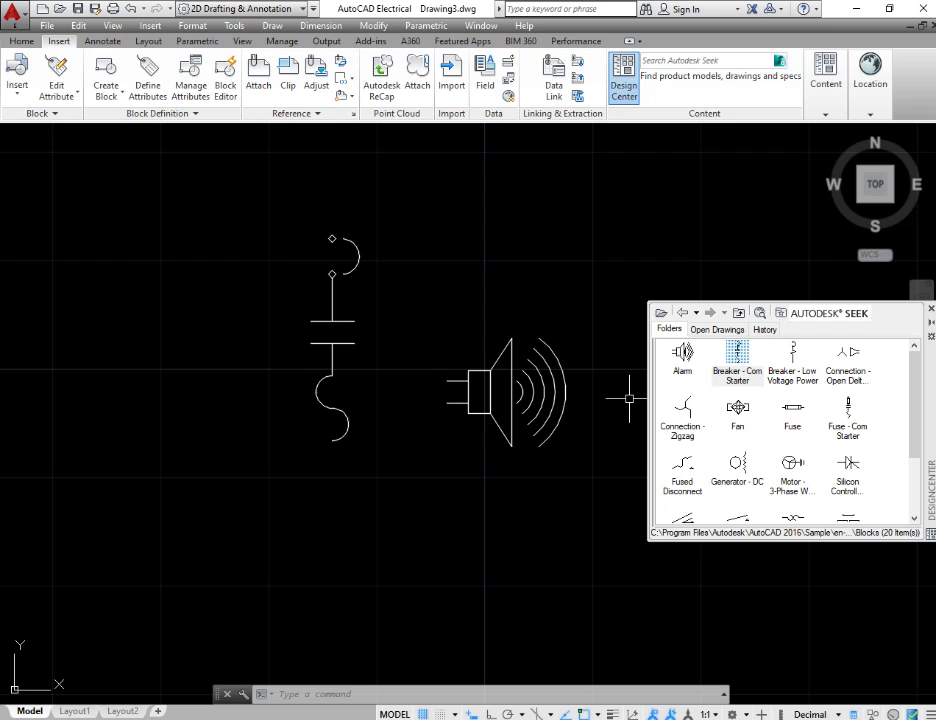